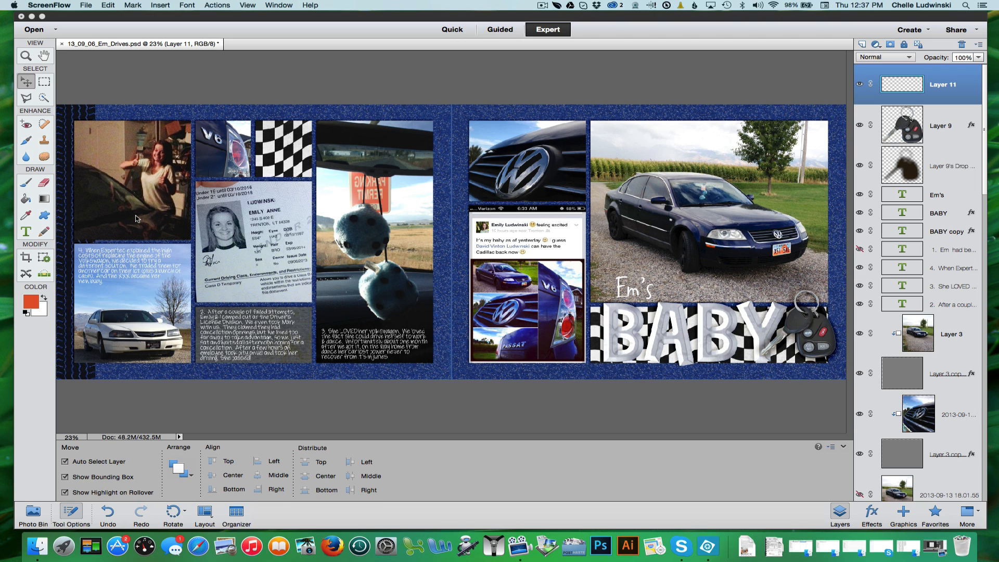
Step: Create a horizontal text box over the lower half of the thumbs-up photo, spanning nearly the photo's full width
click(155, 94)
key(super+equal)
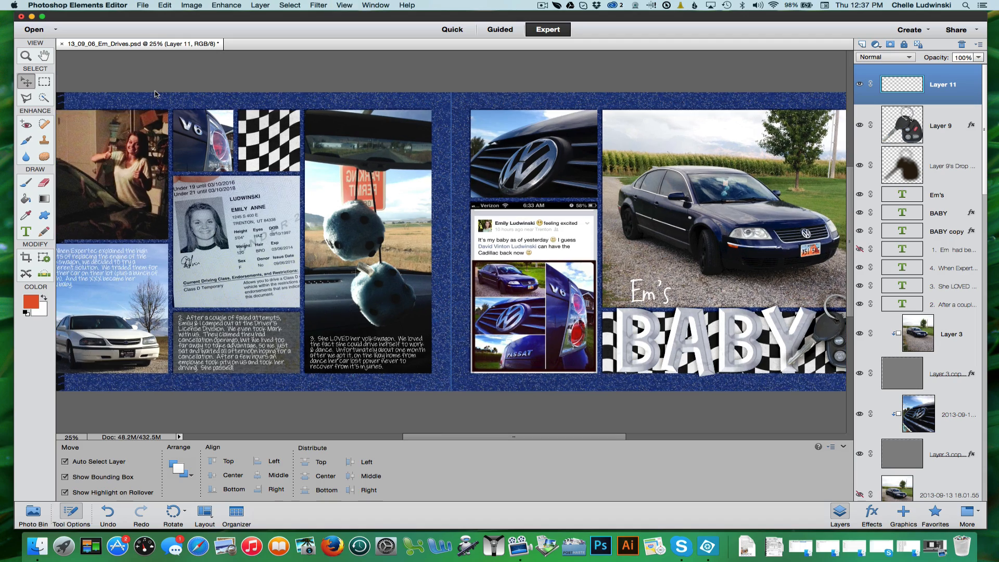
key(super+equal)
scroll(155, 94, left, 10)
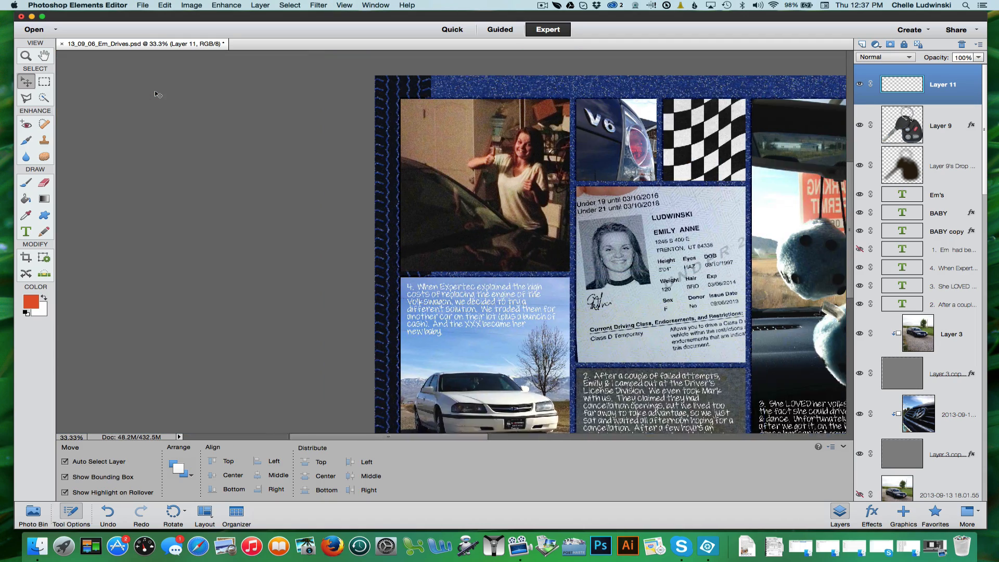
key(super+equal)
scroll(155, 94, right, 5)
scroll(155, 94, up, 2)
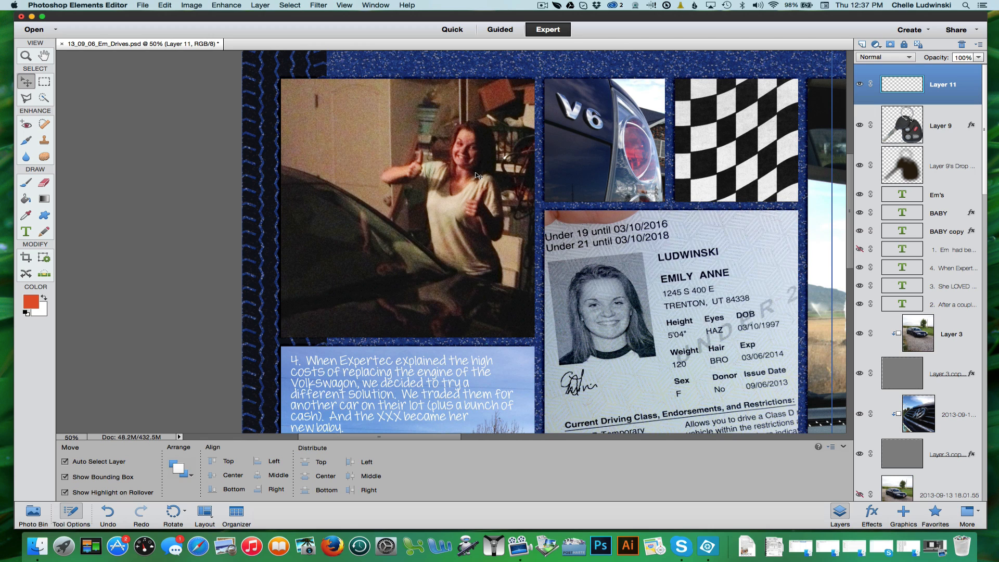
scroll(475, 175, right, 2)
scroll(476, 175, up, 1)
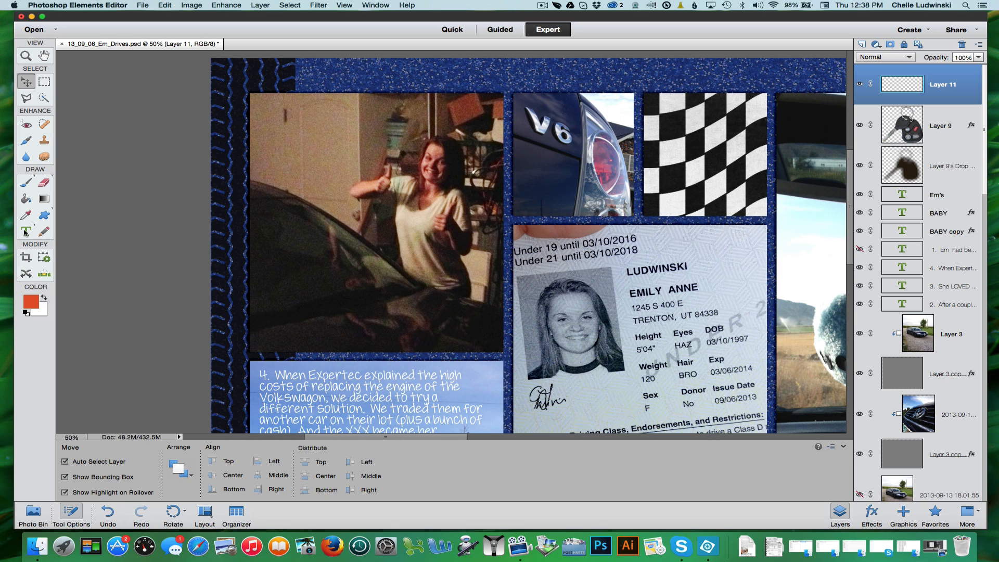
click(25, 231)
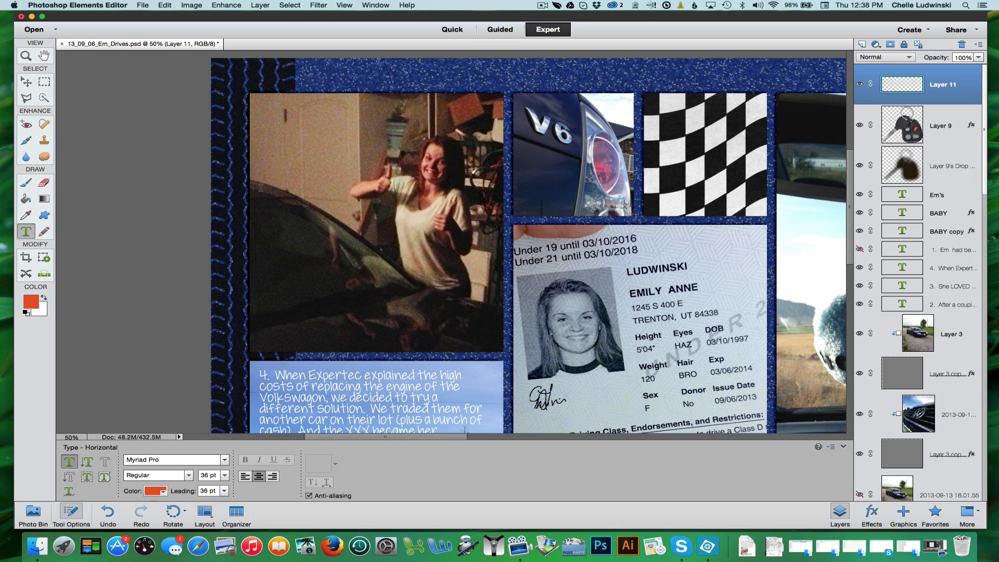
drag(261, 188, 490, 343)
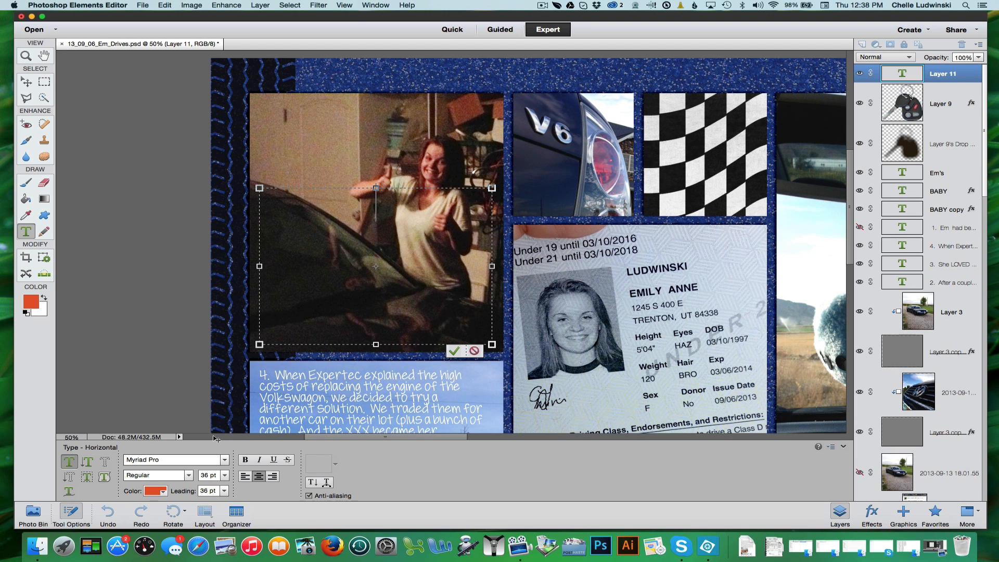
Step: Set the new text box's font to JH Kari at 9.5 pt
click(225, 460)
scroll(206, 184, up, 10)
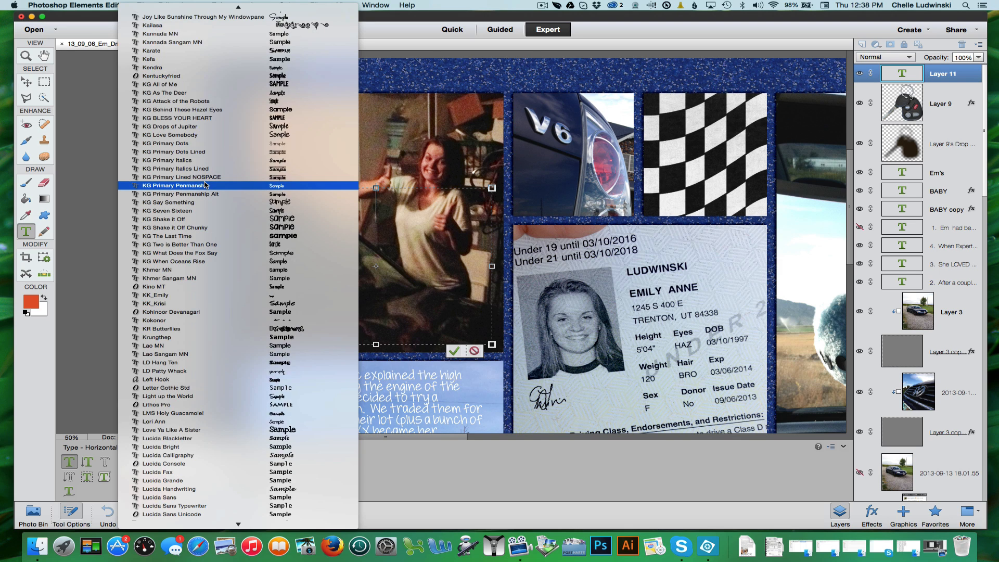
scroll(194, 127, up, 3)
click(194, 126)
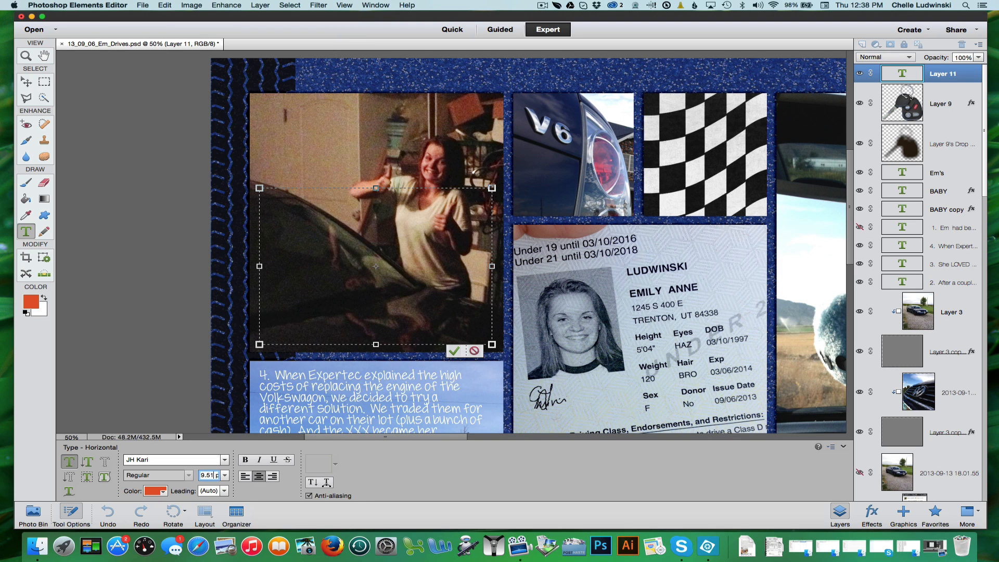
click(284, 241)
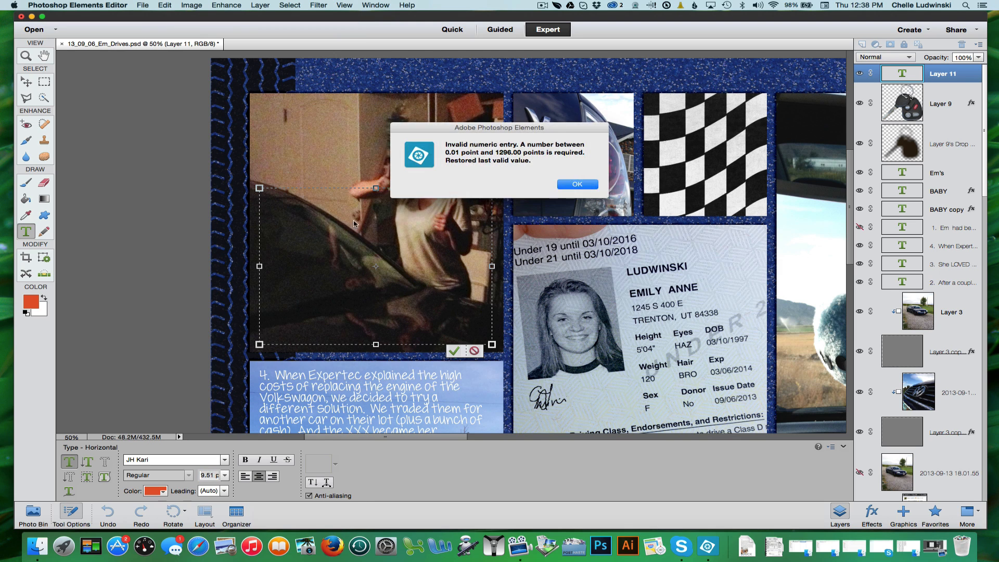
click(578, 184)
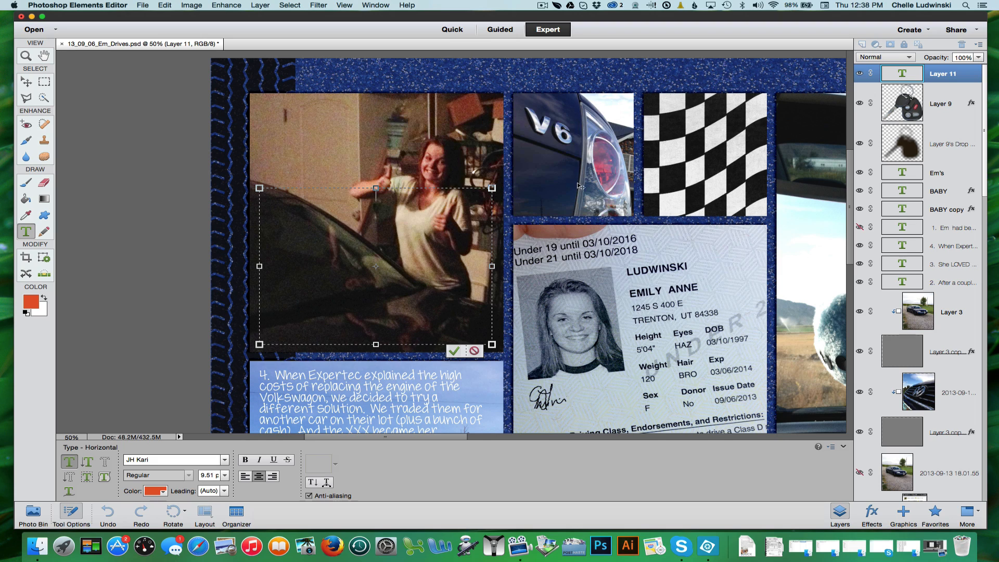
click(209, 475)
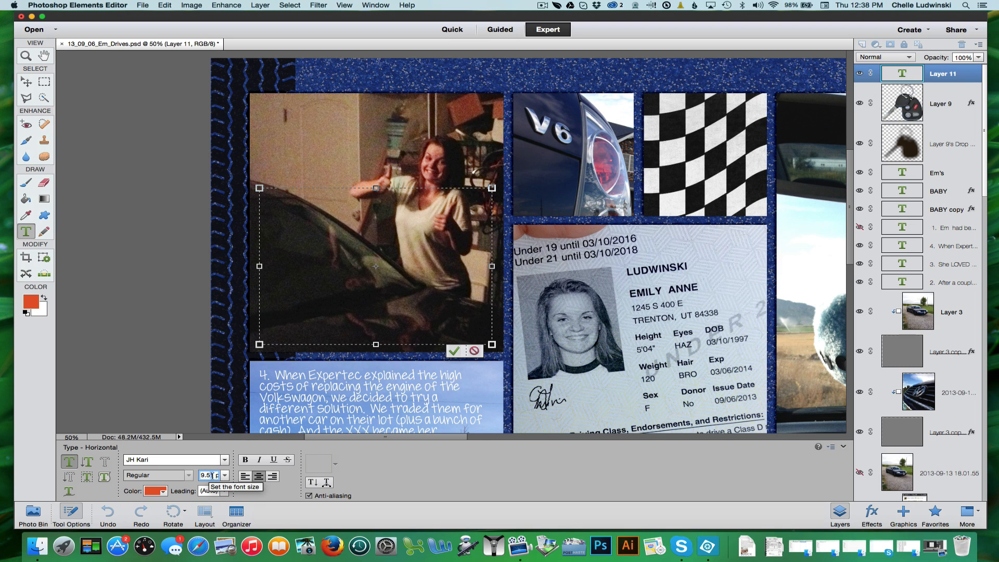
Step: Set the text box's leading to 72 pt
click(225, 492)
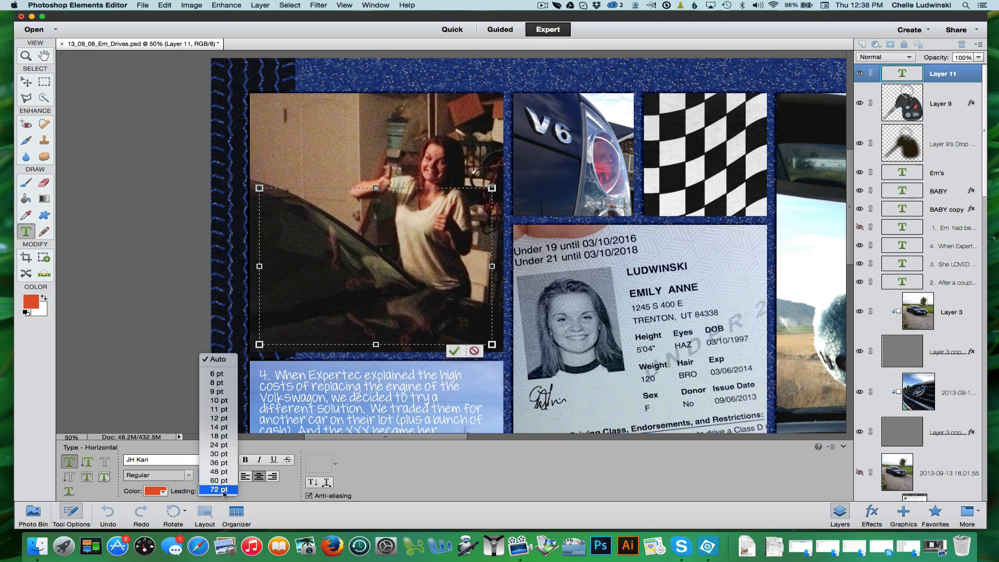
click(218, 489)
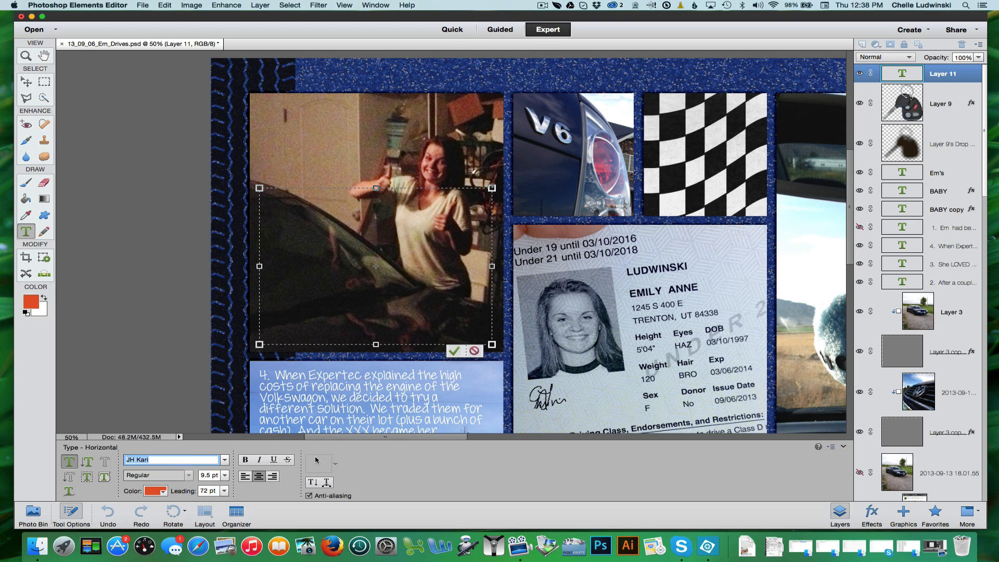
click(281, 207)
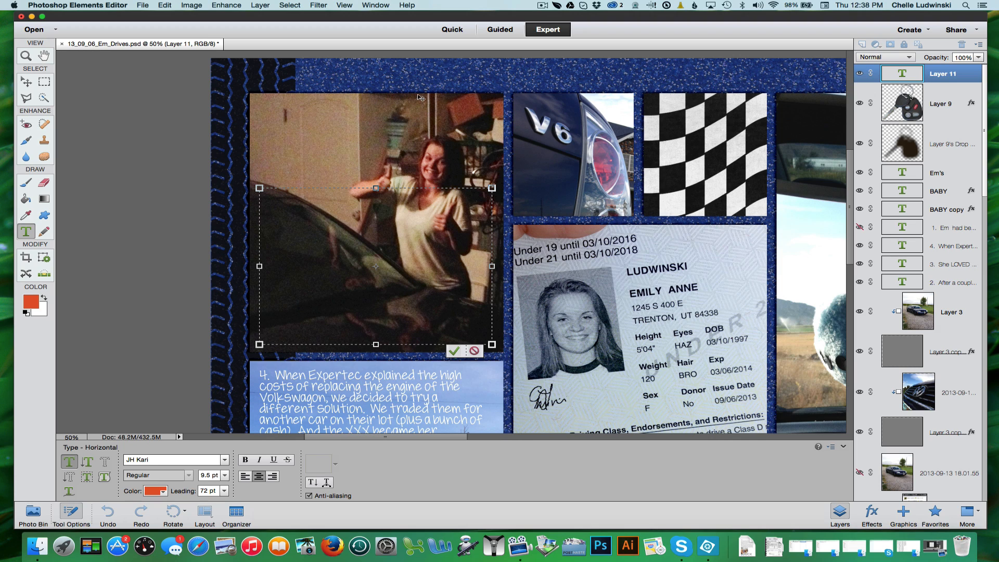
Step: Left-align the text and set its color to white
click(245, 476)
click(154, 493)
click(190, 402)
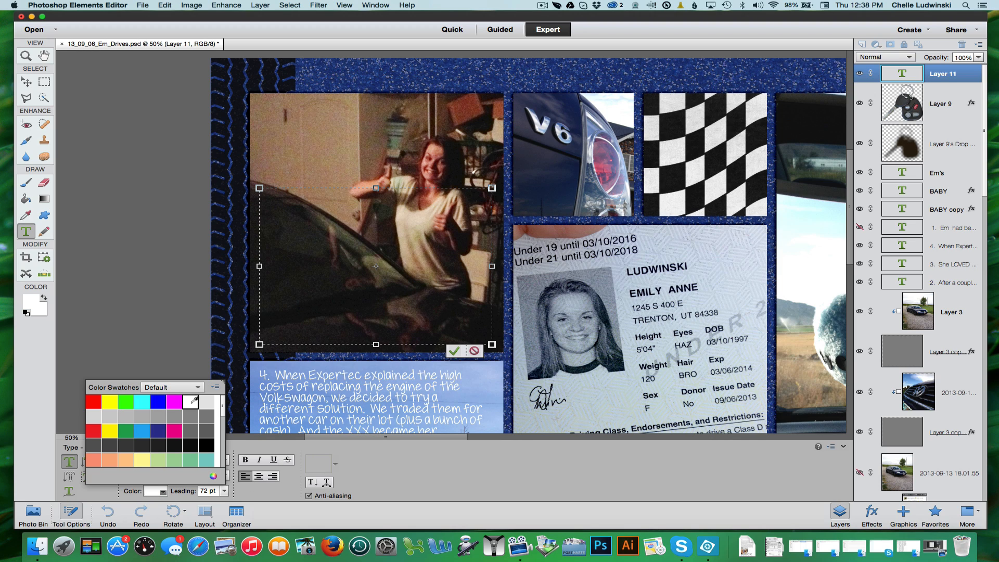
click(370, 33)
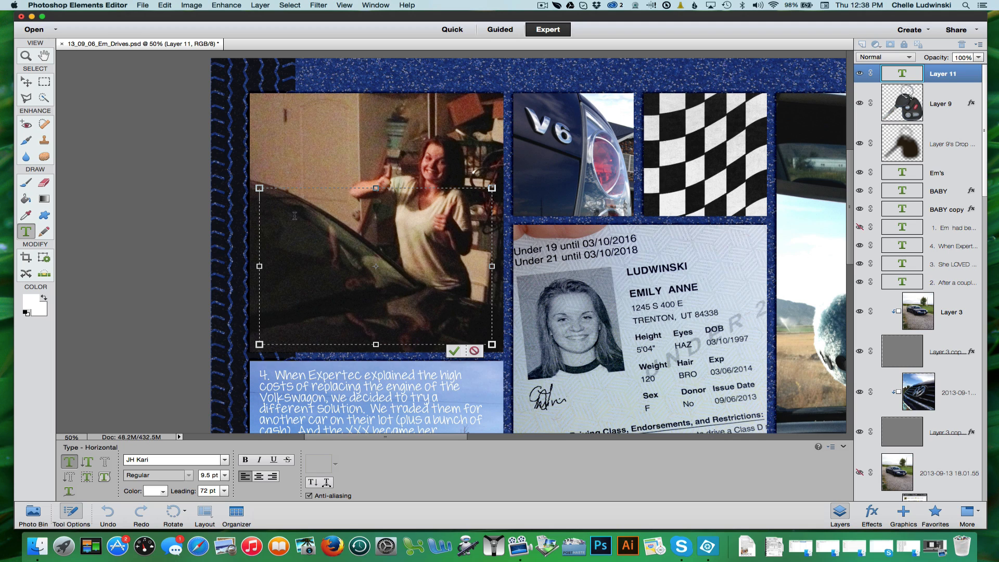
text(ajfdsa;fsdj)
key(ctrl+a)
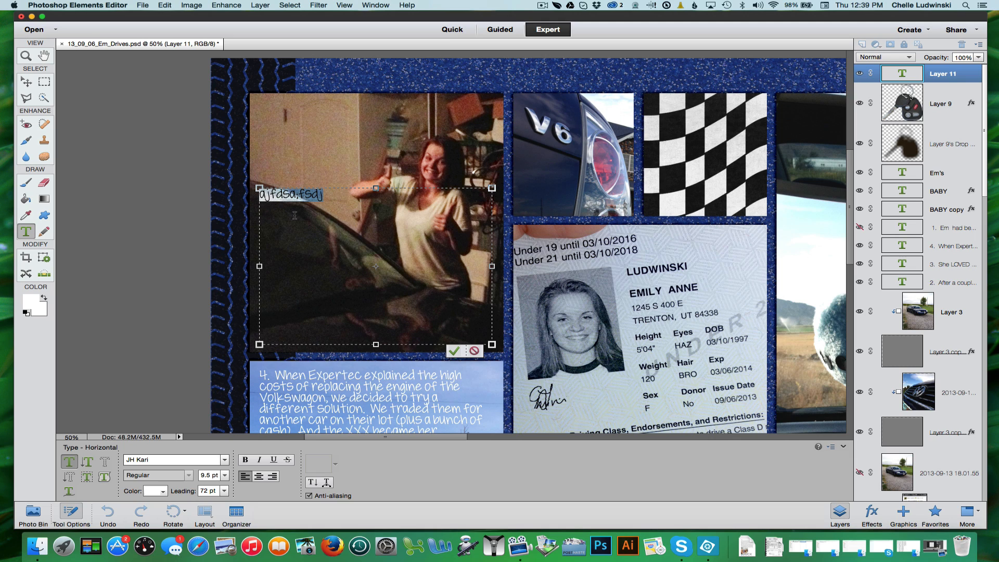
key(BackSpace)
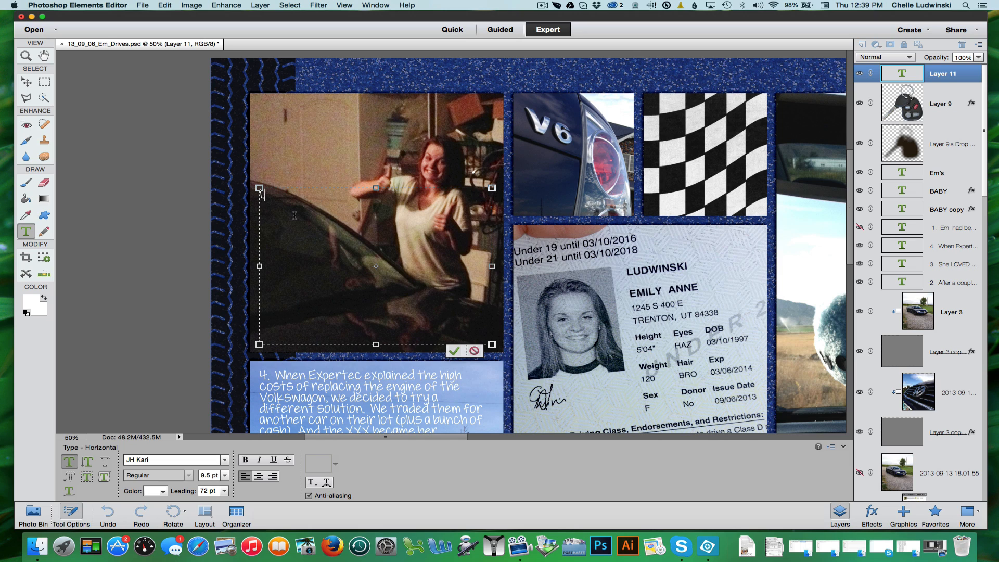
Step: Begin caption 1 with three short lines: the number and the daughter's nickname, "had been", and "shopping"
text(1. Em)
key(Return)
text(had been)
key(Return)
text(Shopping)
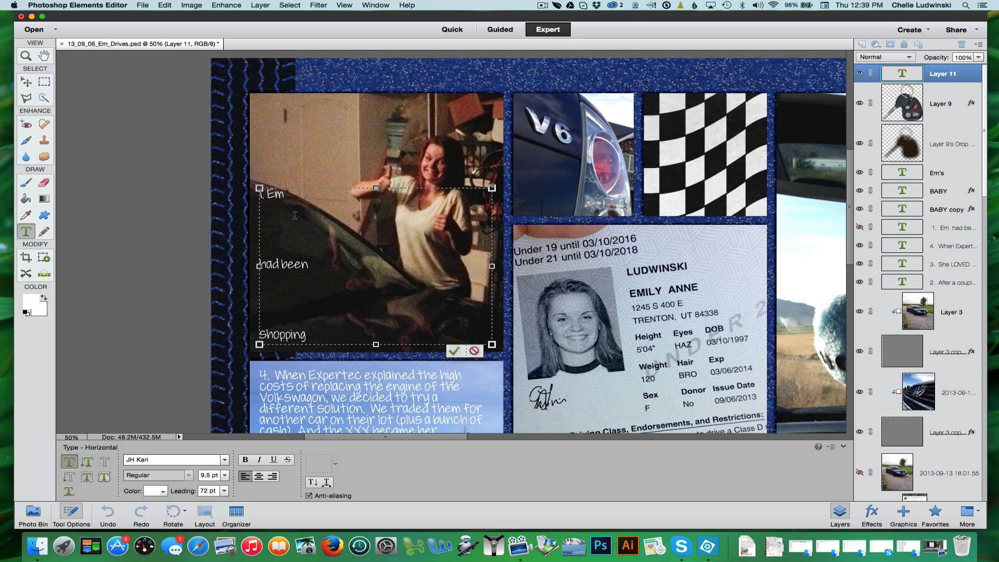
Step: Set the leading of all the caption 1 text to 12 pt and return to the end of the text
key(super+a)
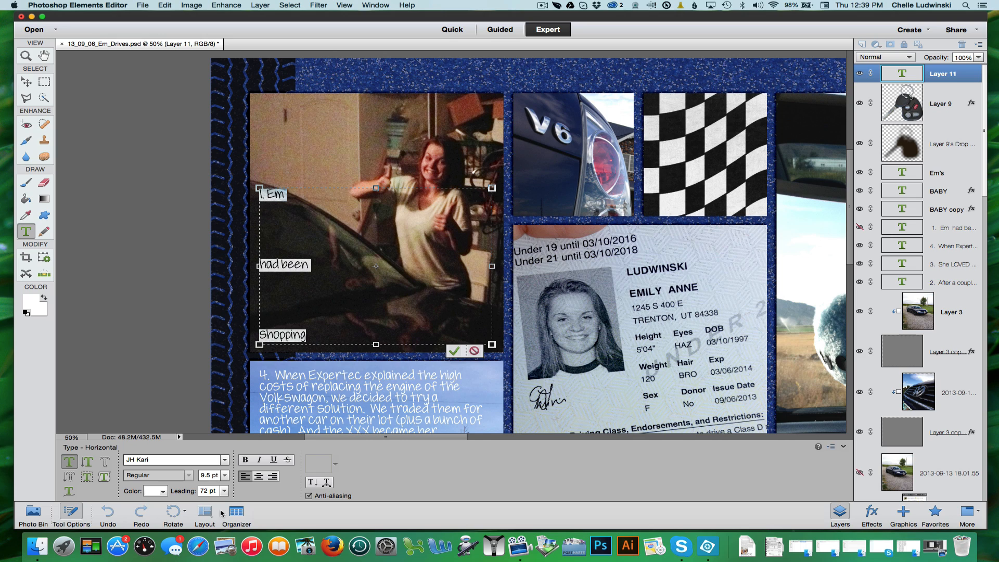
click(224, 492)
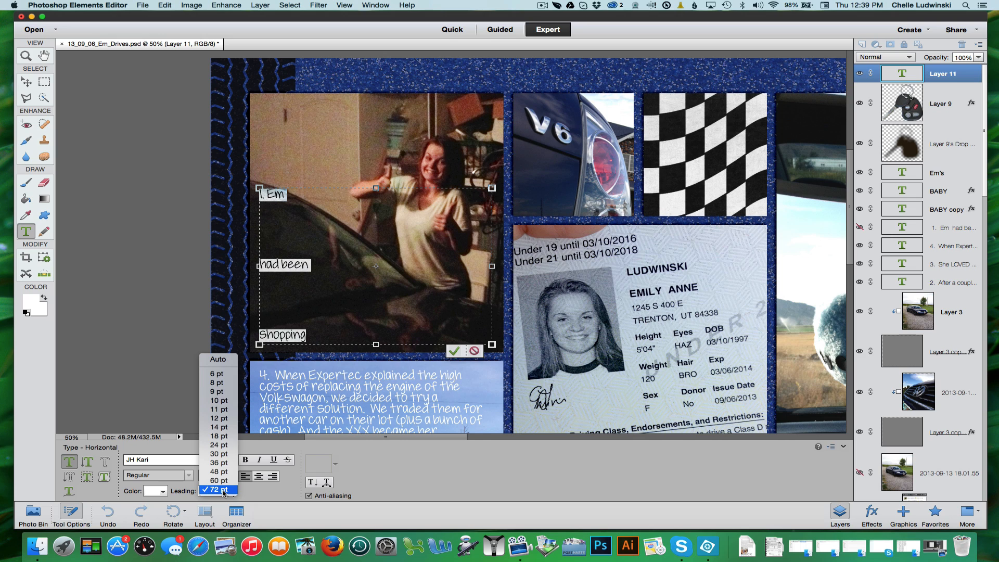
click(222, 396)
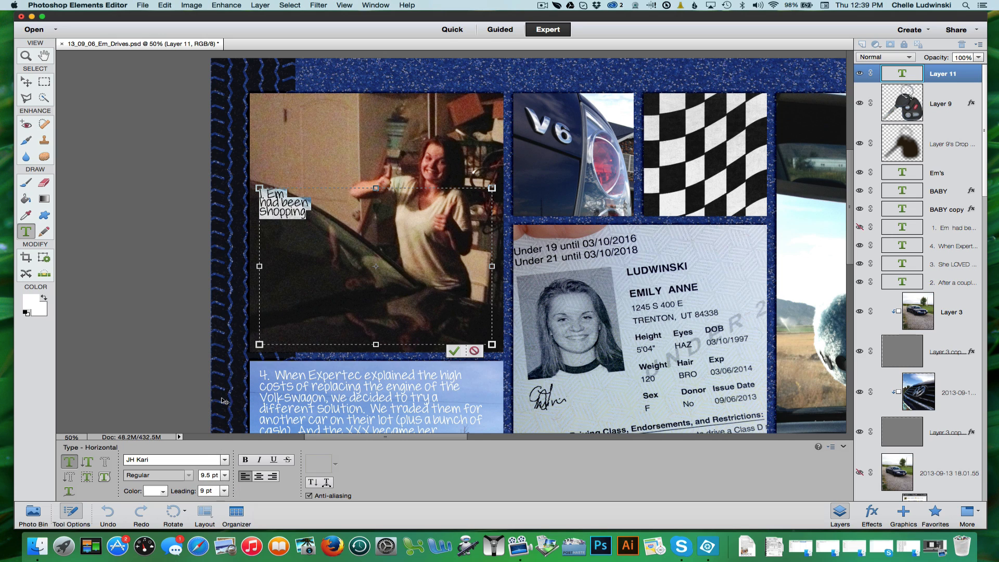
click(224, 491)
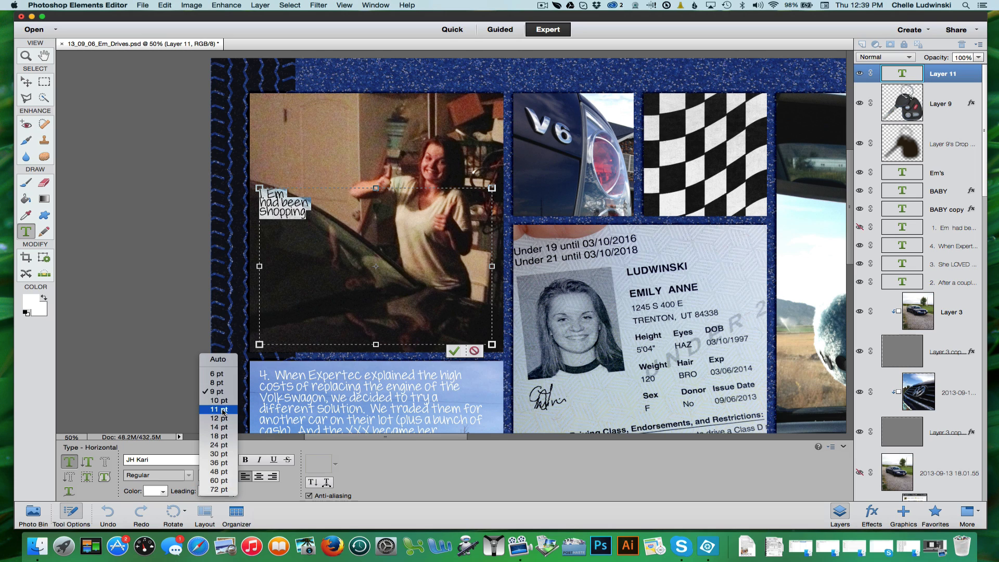
click(224, 413)
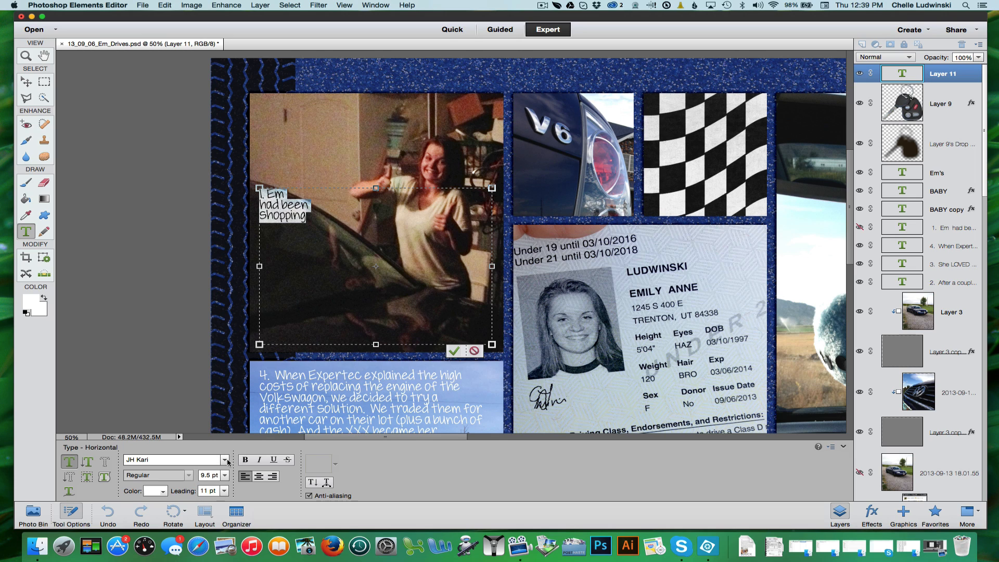
click(224, 491)
click(224, 418)
click(341, 227)
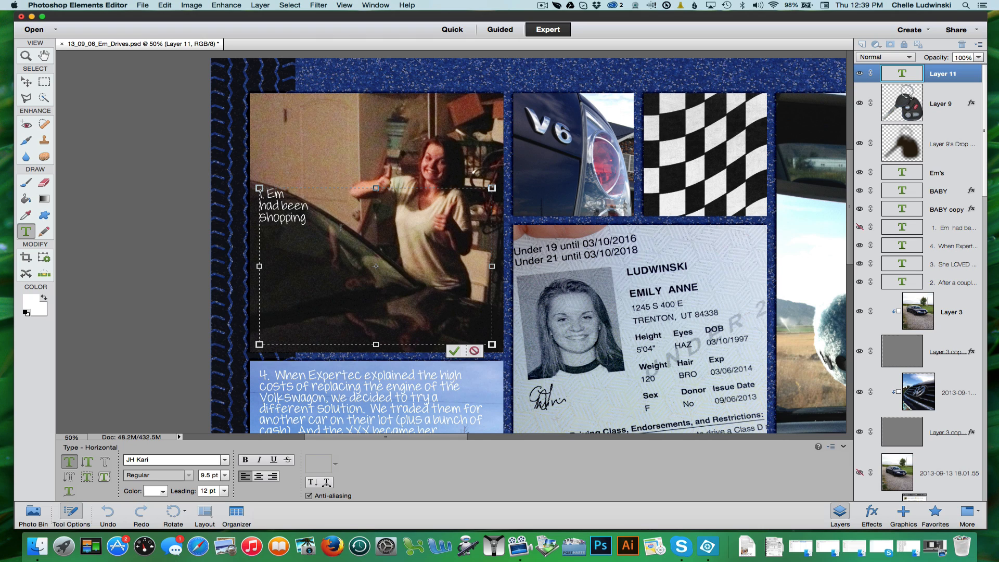
Step: Continue caption 1 with "for cars on KSL.com" and the rest of the car-shopping story, shaping the lines along the car's slope
text(for cars)
text( on KS)
text(L.com)
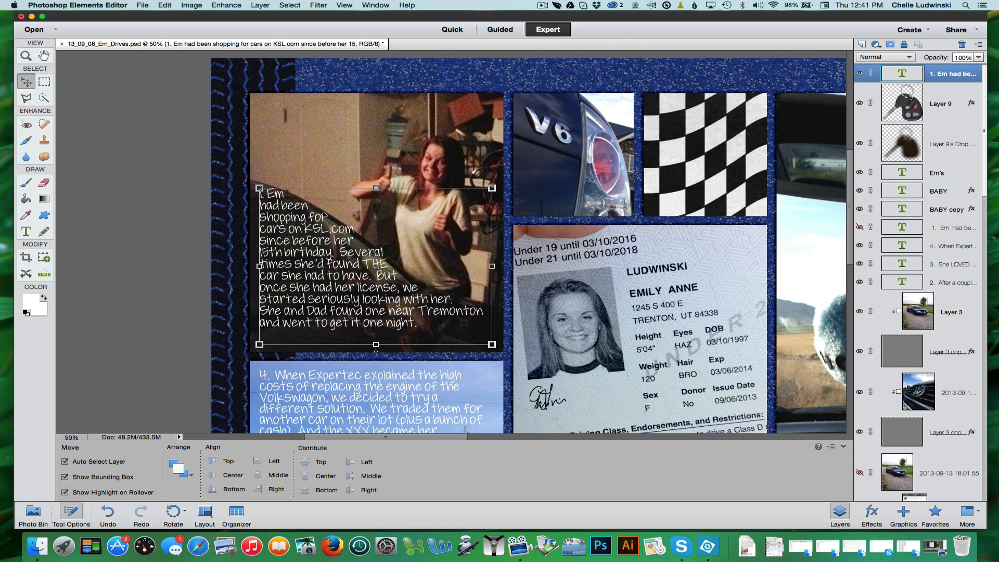
Step: Move the caption 1 text block slightly lower over the dark car in the thumbs-up photo
drag(262, 198, 262, 205)
drag(292, 238, 292, 242)
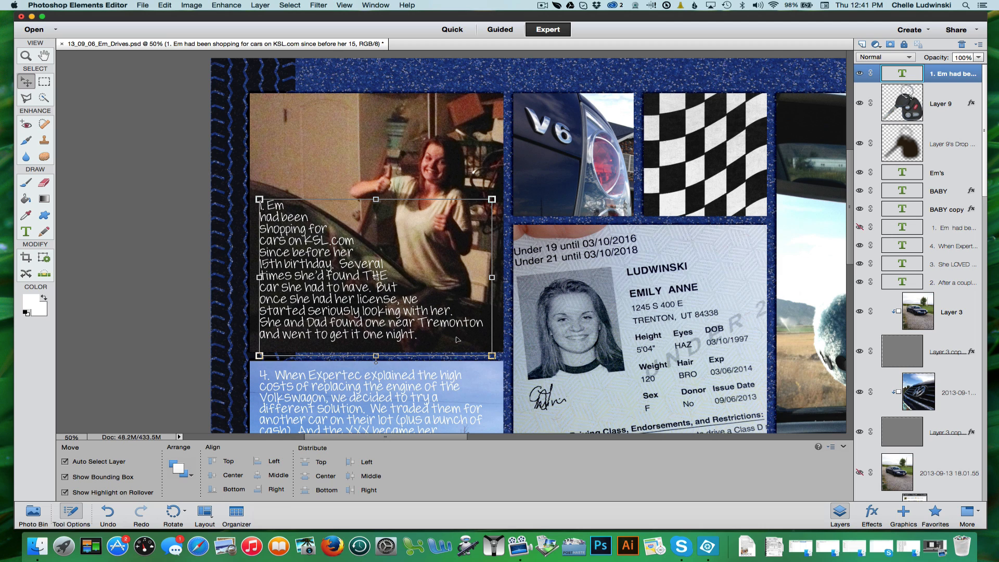
Step: Examine the captions on the other photos and the overall look of the full two-page layout
scroll(457, 339, down, 5)
scroll(457, 339, right, 1)
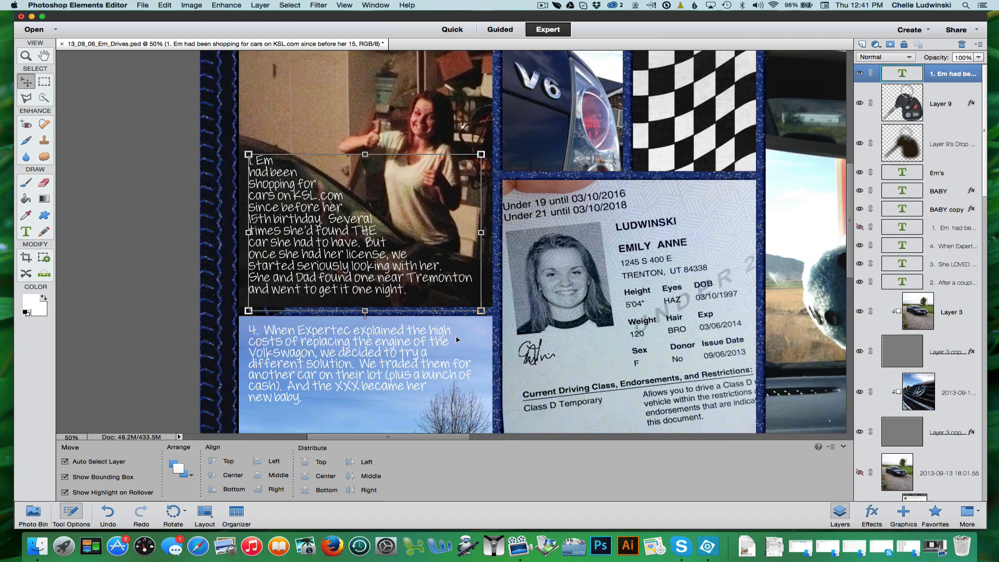
scroll(493, 292, right, 9)
scroll(493, 292, down, 1)
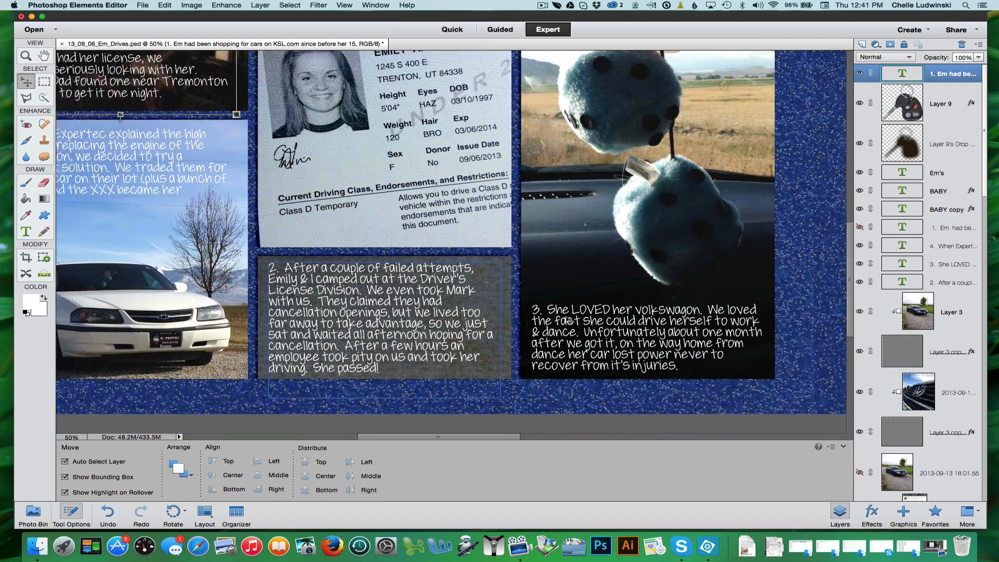
key(super+minus)
key(super+minus)
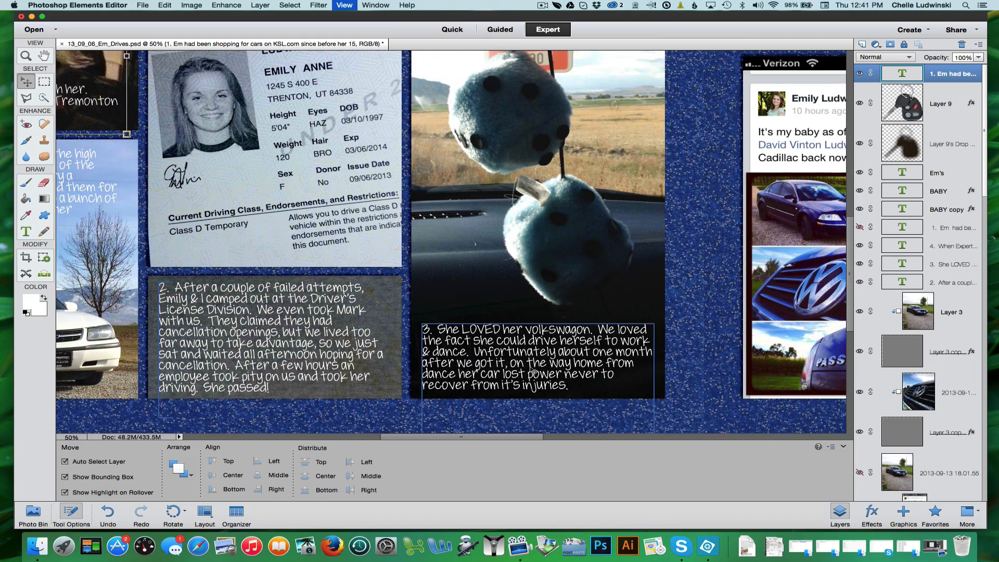
key(super+minus)
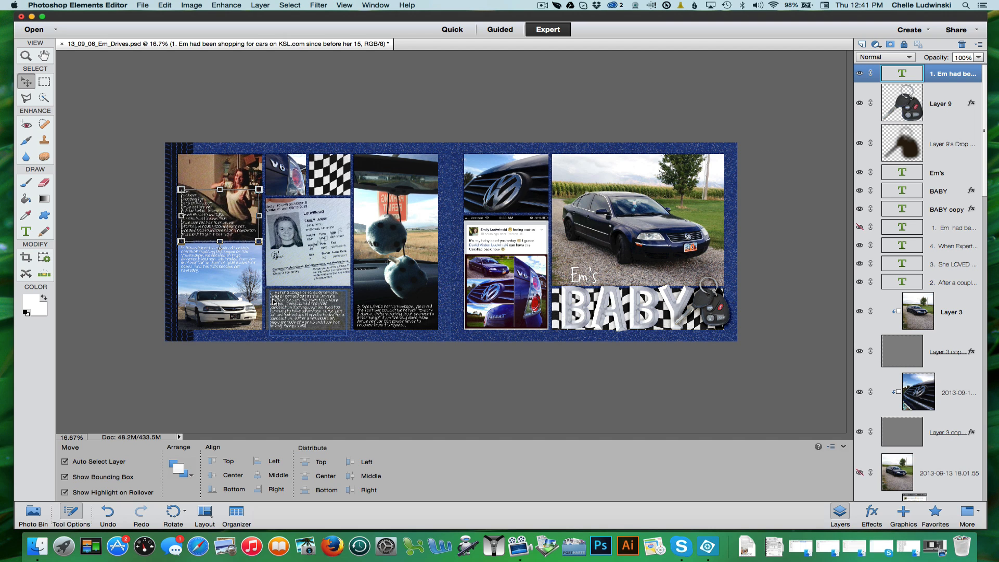
key(super+0)
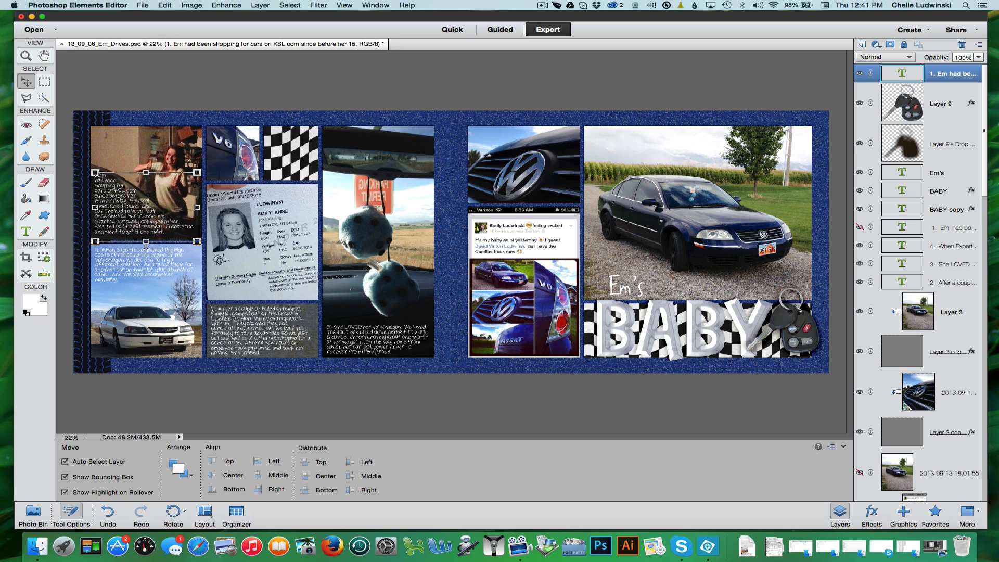